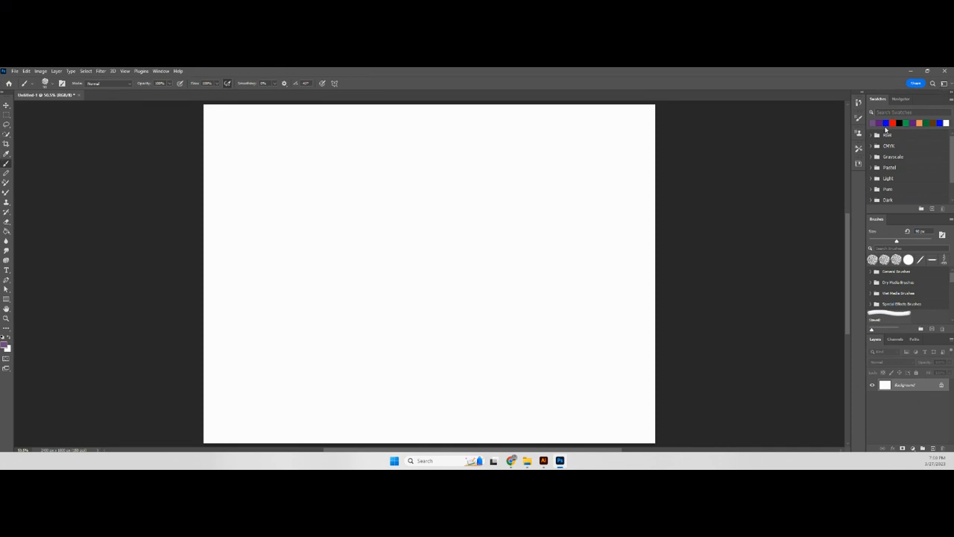
# Step: Switch to the Painting workspace and open the Brush Settings with the brush tip shape options
pyautogui.click(942, 83)
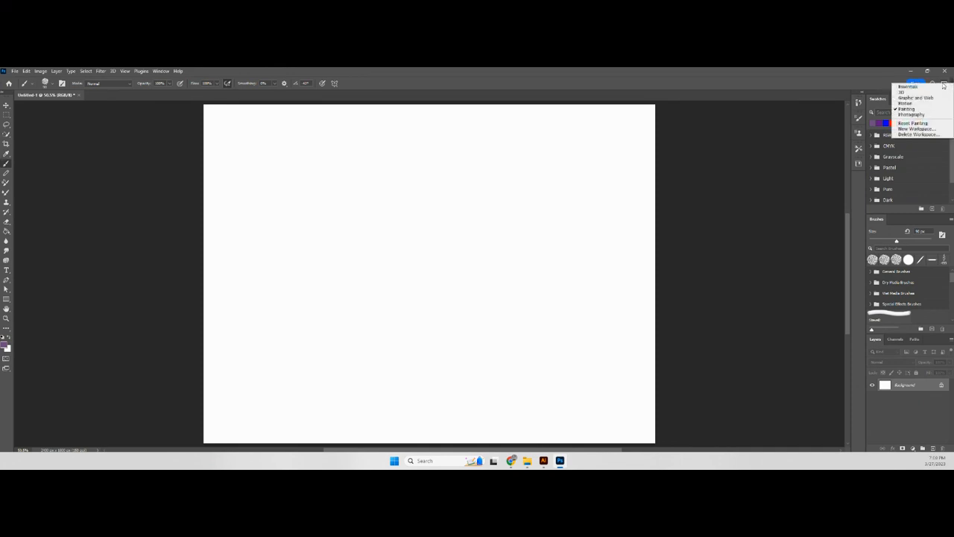
pyautogui.click(907, 110)
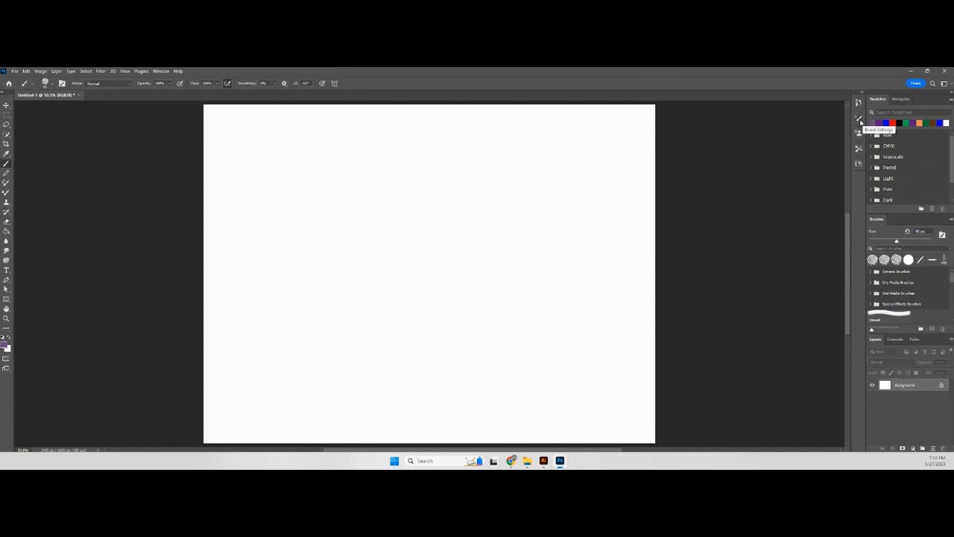
pyautogui.click(859, 119)
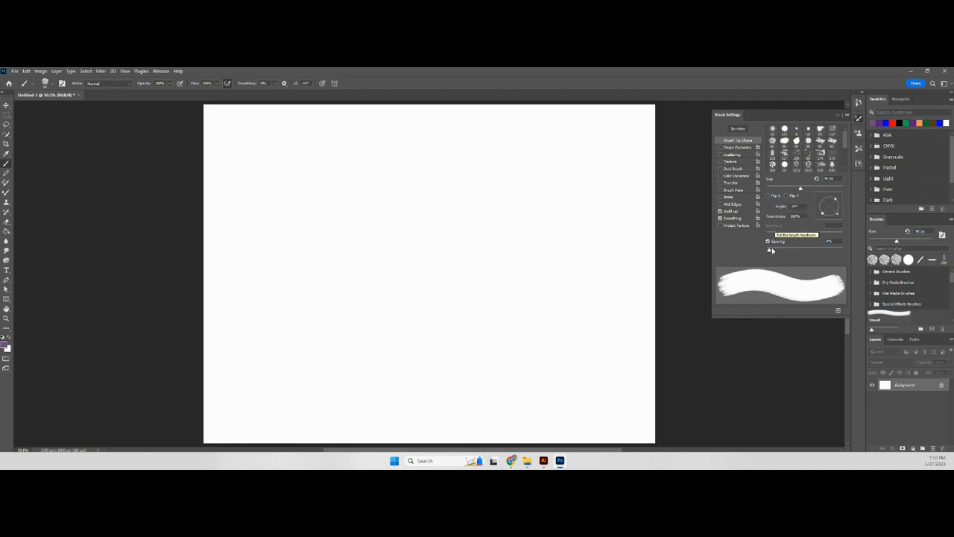
pyautogui.moveTo(845, 143)
pyautogui.mouseDown()
pyautogui.moveTo(849, 169)
pyautogui.moveTo(846, 141)
pyautogui.mouseUp()
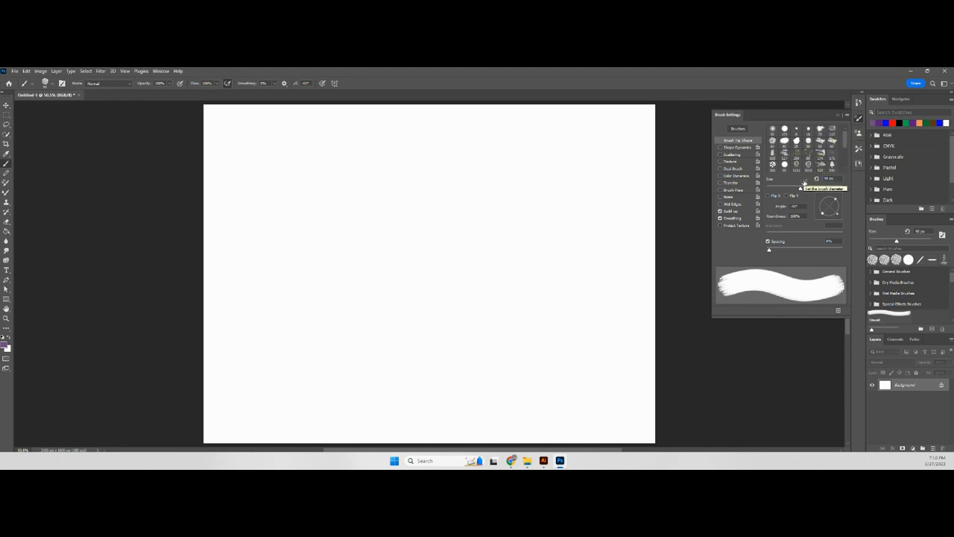
pyautogui.click(52, 84)
pyautogui.click(53, 85)
# Step: Choose the irregular textured brush tip, reduce its size to about 45 px, tilt it diagonally and flatten its roundness
pyautogui.moveTo(835, 200)
pyautogui.mouseDown()
pyautogui.moveTo(830, 206)
pyautogui.moveTo(836, 201)
pyautogui.moveTo(821, 194)
pyautogui.mouseUp()
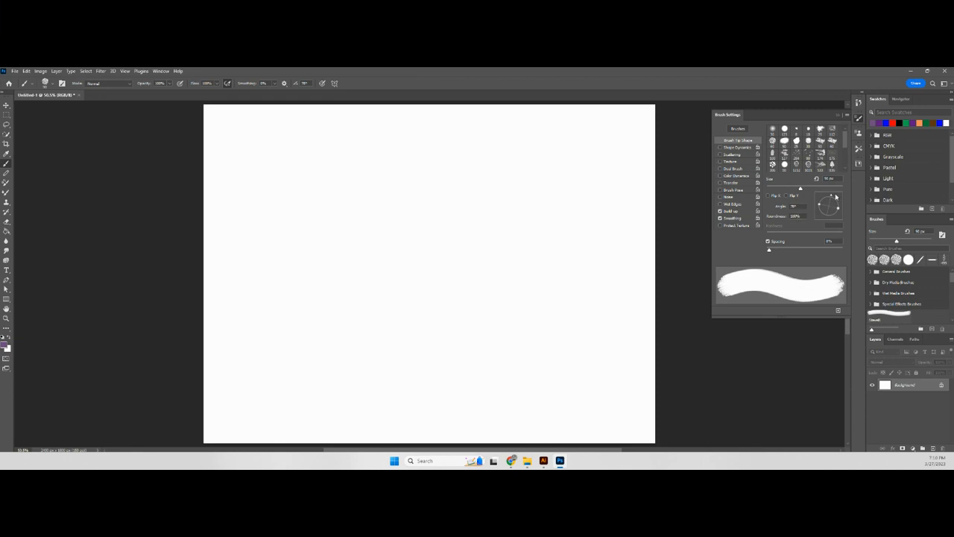
pyautogui.moveTo(832, 196); pyautogui.dragTo(823, 199)
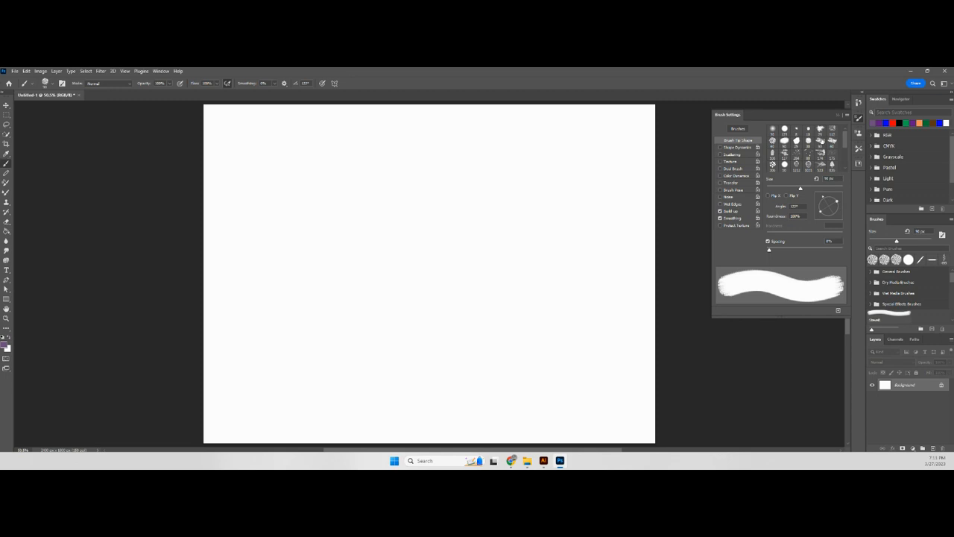
pyautogui.click(820, 140)
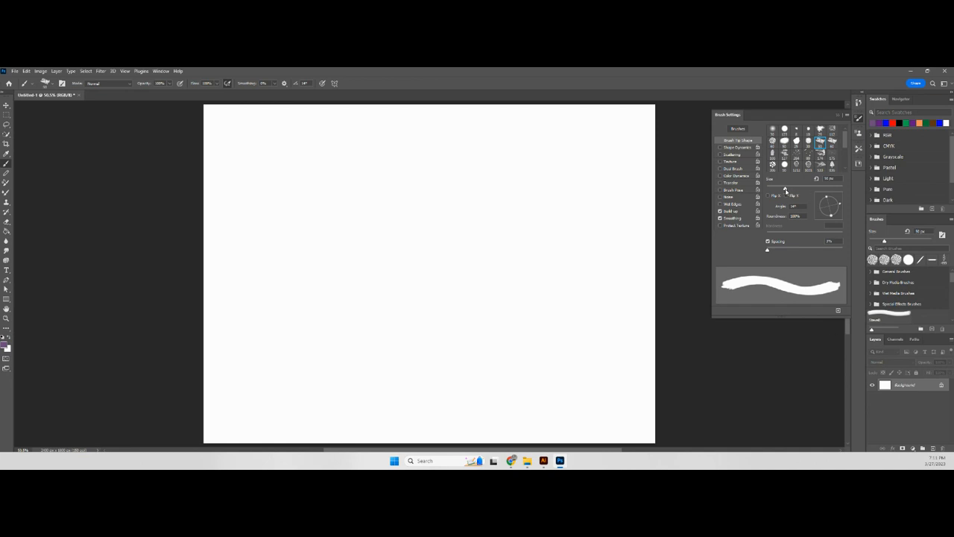
pyautogui.moveTo(785, 189); pyautogui.dragTo(810, 189)
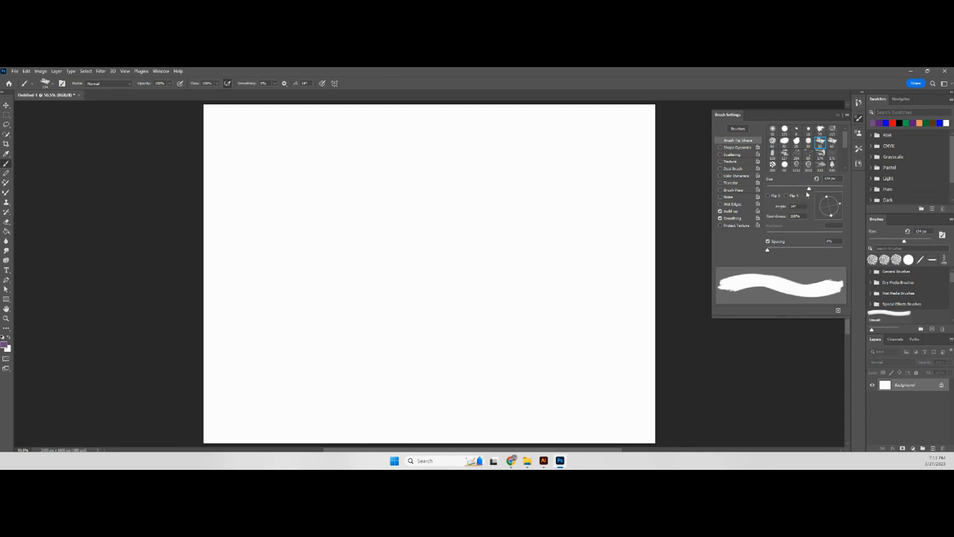
pyautogui.moveTo(809, 190)
pyautogui.mouseDown()
pyautogui.moveTo(771, 191)
pyautogui.moveTo(823, 187)
pyautogui.moveTo(784, 189)
pyautogui.mouseUp()
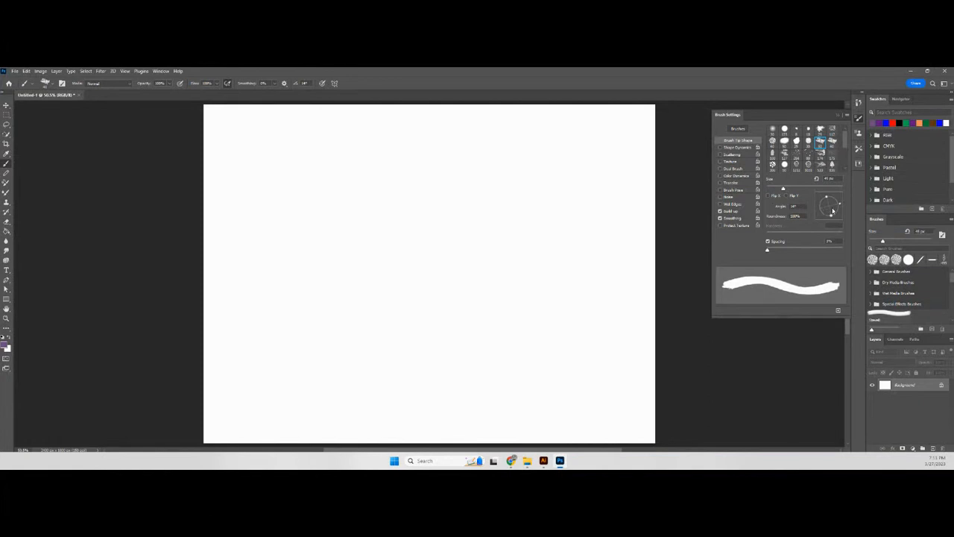
pyautogui.moveTo(840, 206)
pyautogui.mouseDown()
pyautogui.moveTo(837, 196)
pyautogui.moveTo(824, 201)
pyautogui.moveTo(833, 209)
pyautogui.moveTo(822, 200)
pyautogui.mouseUp()
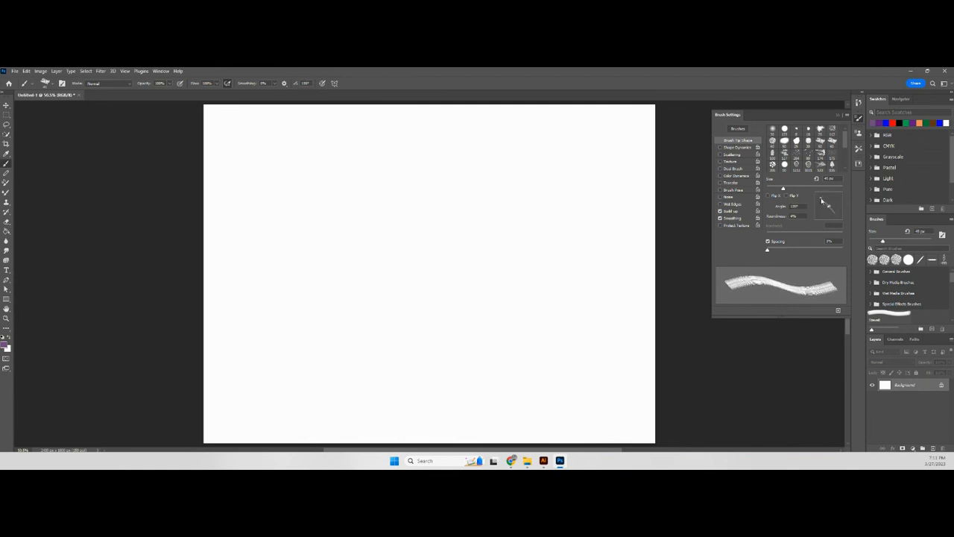
# Step: Paint three wavy test strokes: one with the flattened tip, one with increased roundness, and one with the size raised to about 75 px
pyautogui.moveTo(283, 261)
pyautogui.mouseDown()
pyautogui.moveTo(349, 209)
pyautogui.moveTo(470, 257)
pyautogui.moveTo(491, 233)
pyautogui.mouseUp()
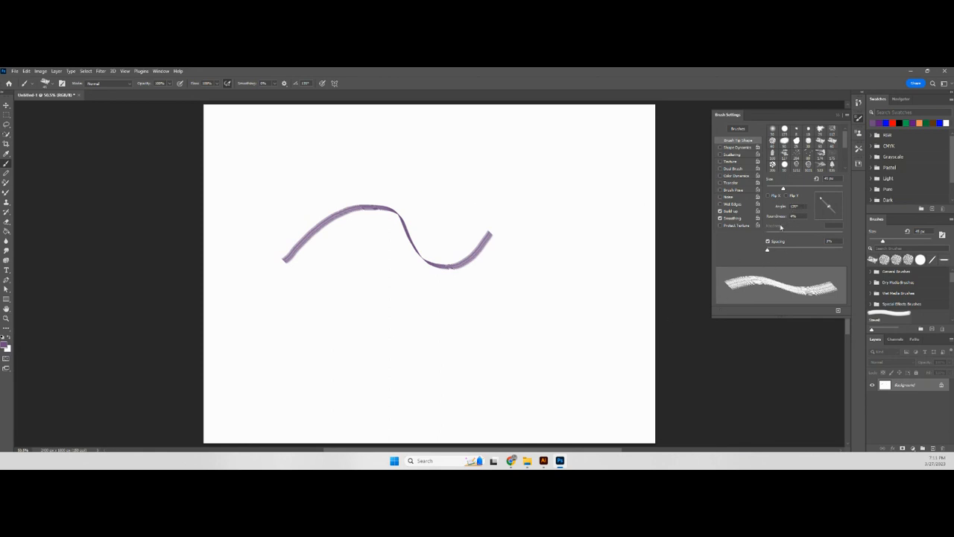
pyautogui.moveTo(829, 214); pyautogui.dragTo(832, 203)
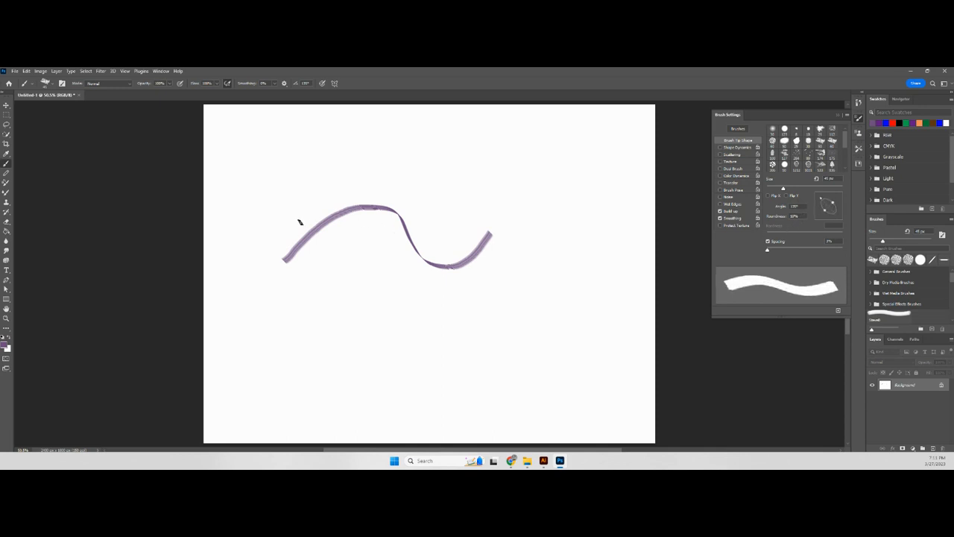
pyautogui.moveTo(281, 224)
pyautogui.mouseDown()
pyautogui.moveTo(316, 193)
pyautogui.moveTo(387, 178)
pyautogui.moveTo(455, 220)
pyautogui.moveTo(505, 199)
pyautogui.mouseUp()
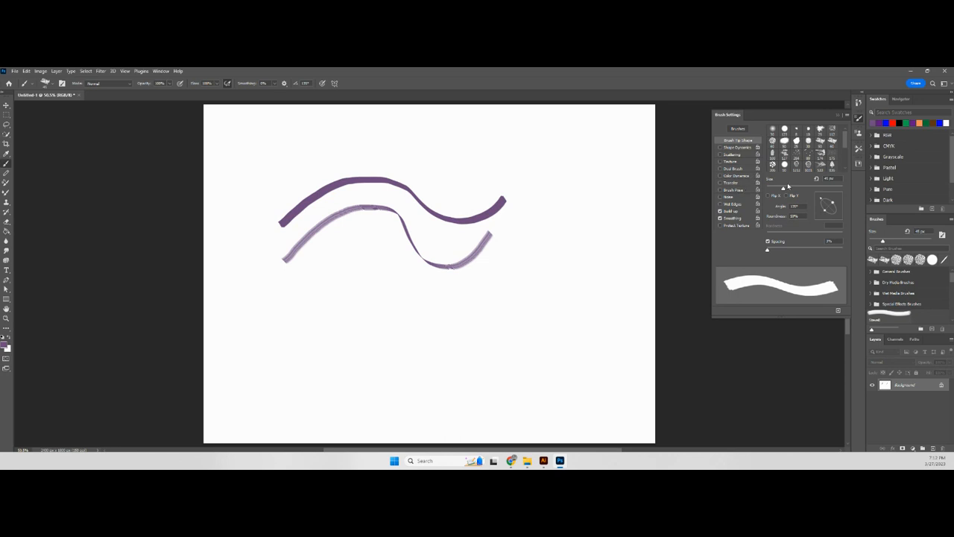
pyautogui.moveTo(788, 187); pyautogui.dragTo(794, 188)
pyautogui.moveTo(266, 194)
pyautogui.mouseDown()
pyautogui.moveTo(380, 156)
pyautogui.moveTo(512, 176)
pyautogui.mouseUp()
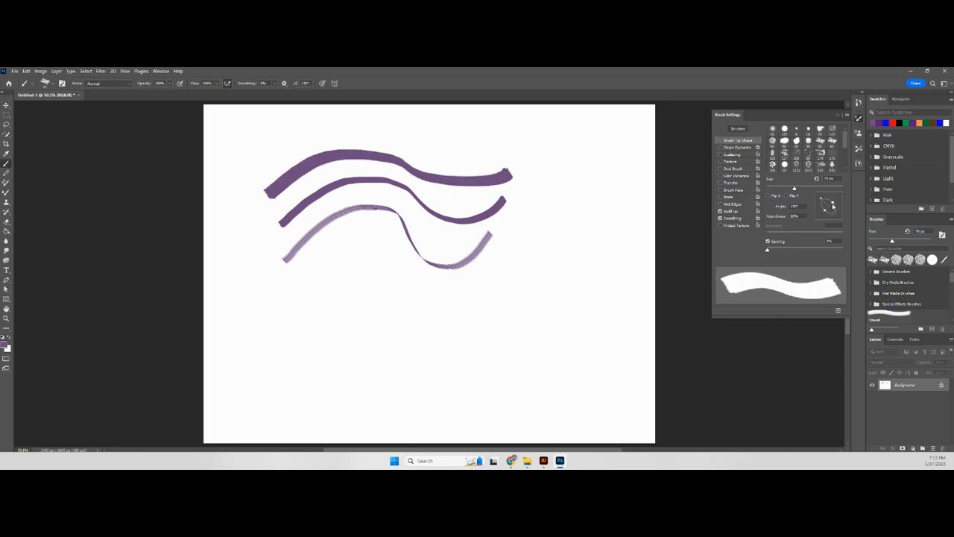
# Step: Rotate the brush tip to a shallow angle and paint two more wavy strokes, one before and one after increasing the spacing
pyautogui.moveTo(822, 199); pyautogui.dragTo(840, 199)
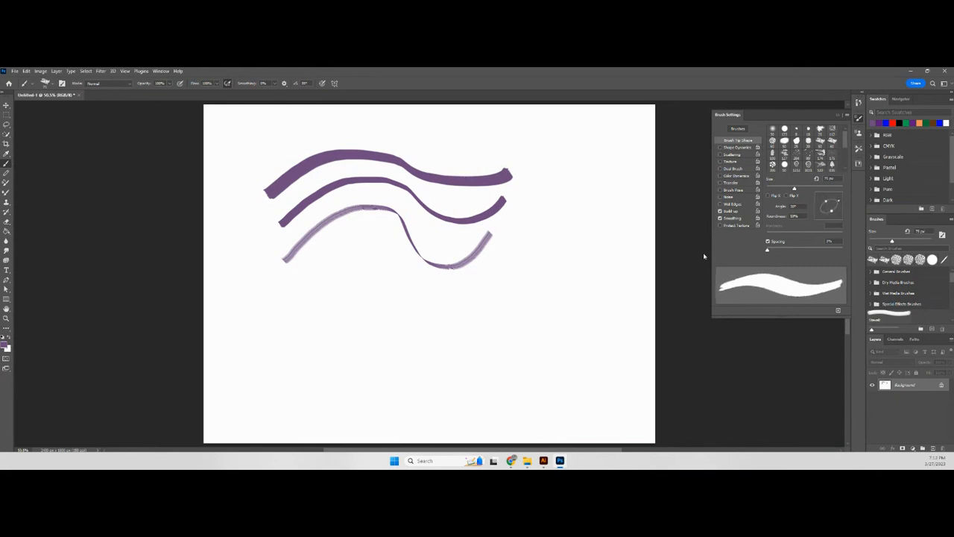
pyautogui.moveTo(286, 340)
pyautogui.mouseDown()
pyautogui.moveTo(318, 317)
pyautogui.moveTo(358, 316)
pyautogui.moveTo(406, 330)
pyautogui.moveTo(477, 303)
pyautogui.mouseUp()
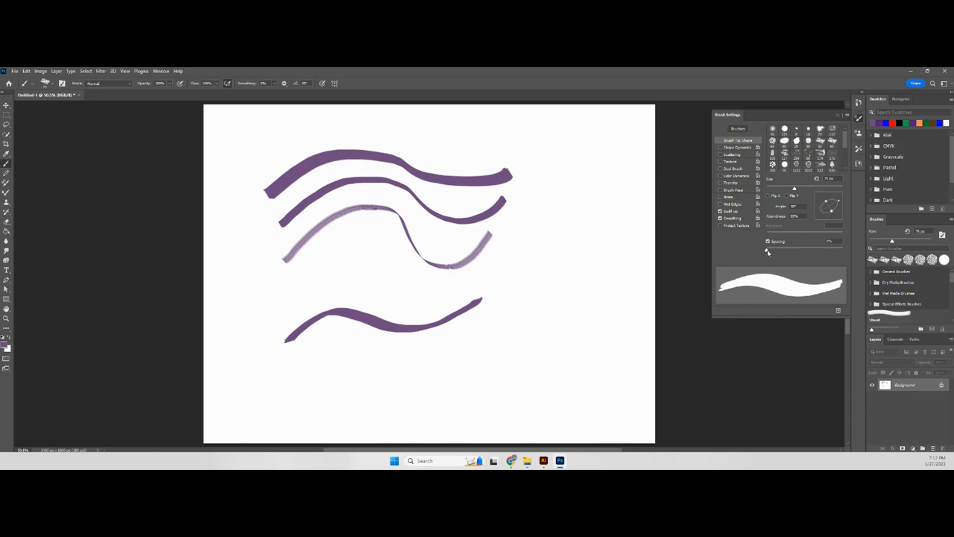
pyautogui.moveTo(766, 251); pyautogui.dragTo(775, 252)
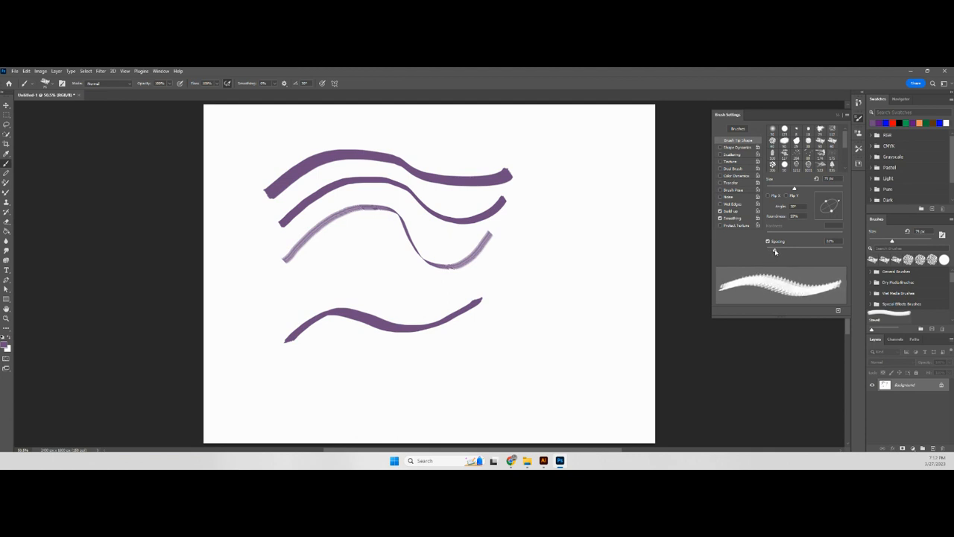
pyautogui.moveTo(366, 357)
pyautogui.mouseDown()
pyautogui.moveTo(426, 357)
pyautogui.moveTo(509, 329)
pyautogui.mouseUp()
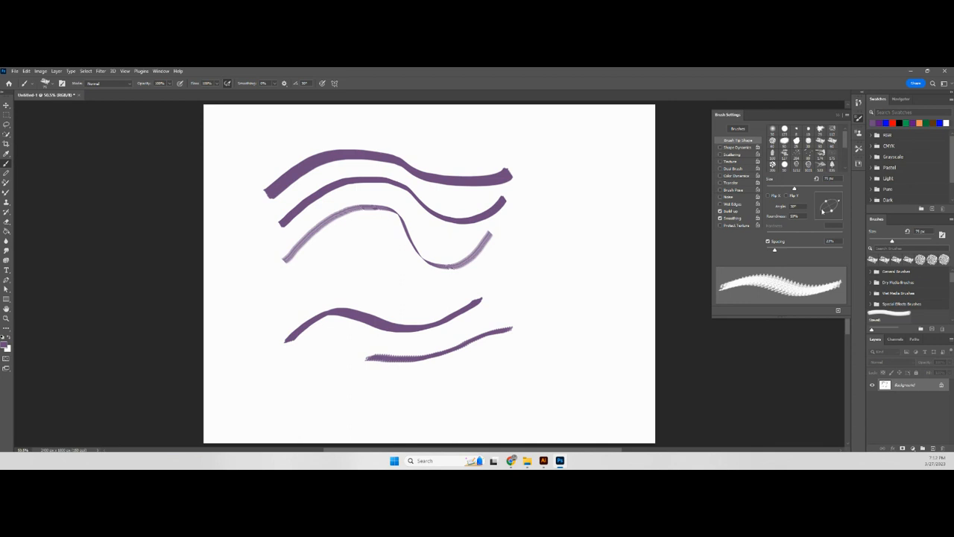
# Step: Rotate the brush tip to a nearly vertical angle and undo all test strokes on the canvas
pyautogui.moveTo(838, 202); pyautogui.dragTo(829, 195)
pyautogui.hotkey('ctrl', 'z')
pyautogui.hotkey('ctrl', 'z')
pyautogui.hotkey('ctrl', 'z')
pyautogui.hotkey('ctrl', 'z')
pyautogui.hotkey('ctrl', 'z')
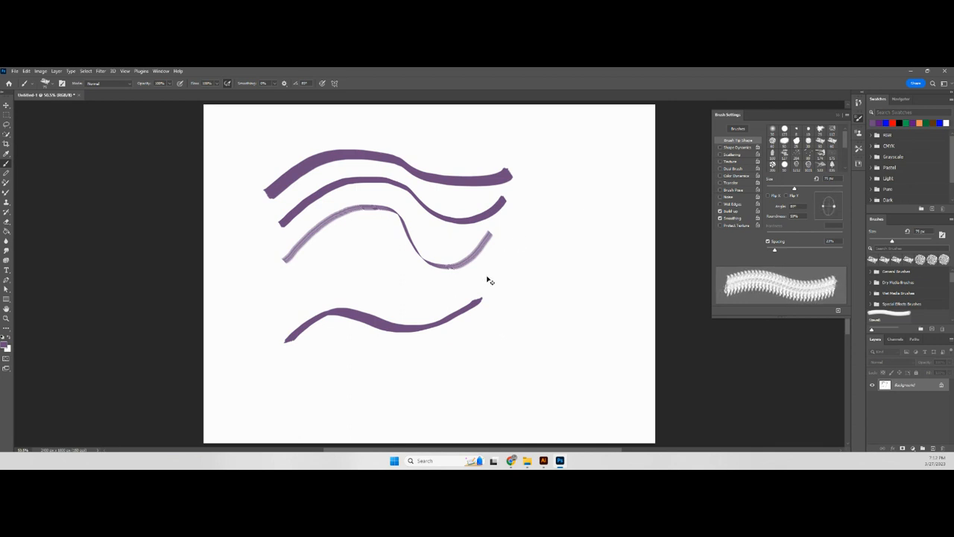
# Step: Paint two horizontal strokes with the near-vertical tip, enlarging the brush for the upper one
pyautogui.moveTo(303, 246); pyautogui.dragTo(493, 245)
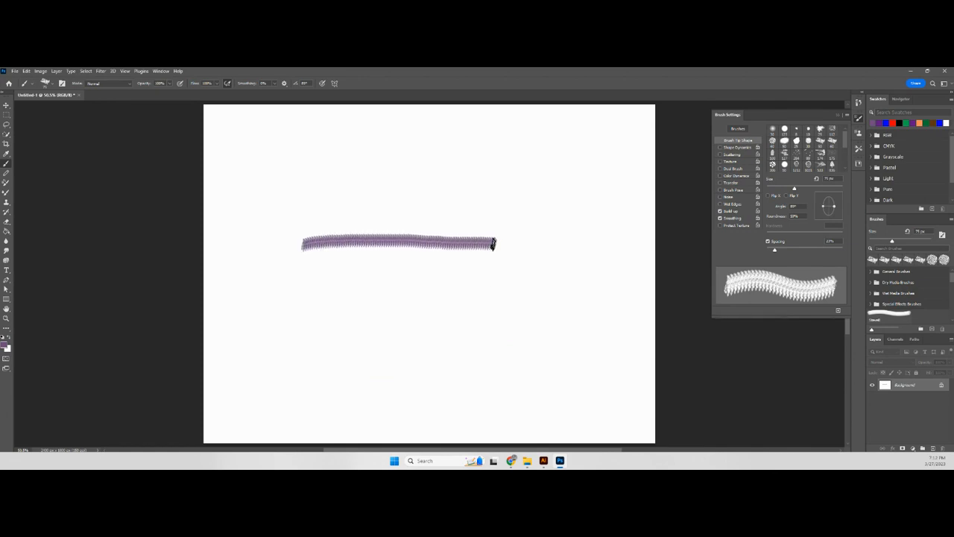
pyautogui.moveTo(795, 188); pyautogui.dragTo(806, 191)
pyautogui.moveTo(319, 205); pyautogui.dragTo(511, 201)
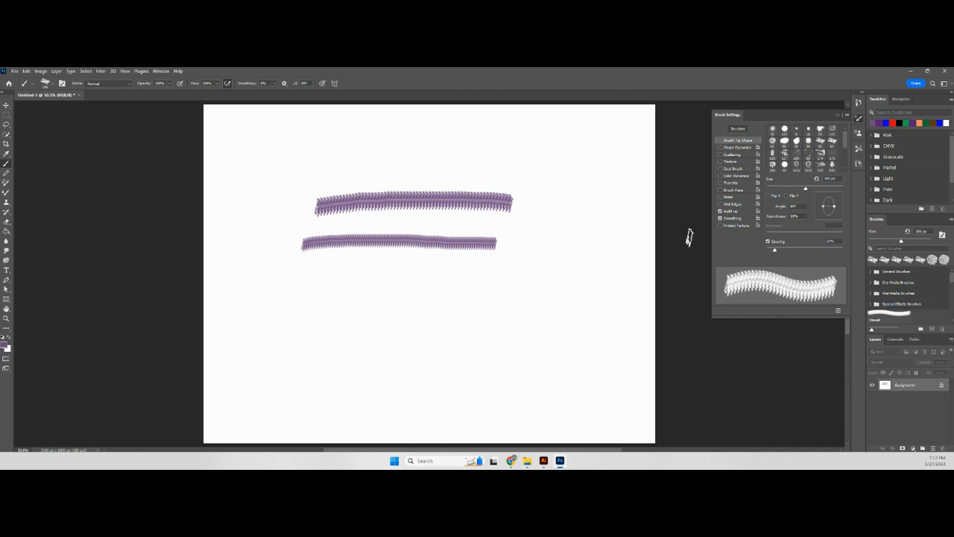
# Step: Increase the brush spacing in two stages, painting three horizontal rows at the first setting and two rows at the wider one
pyautogui.moveTo(775, 250); pyautogui.dragTo(783, 251)
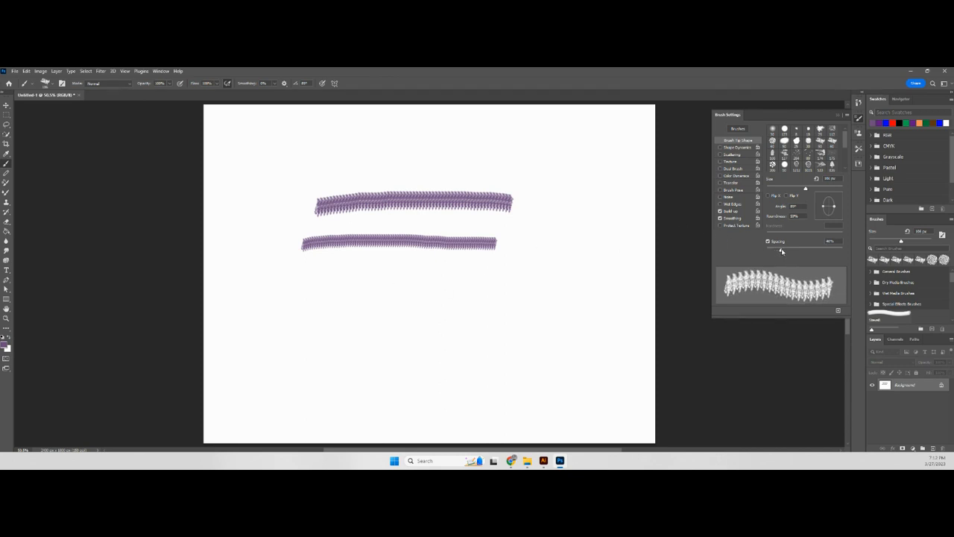
pyautogui.moveTo(300, 268); pyautogui.dragTo(508, 268)
pyautogui.moveTo(298, 289); pyautogui.dragTo(532, 290)
pyautogui.moveTo(298, 309); pyautogui.dragTo(529, 313)
pyautogui.moveTo(783, 250); pyautogui.dragTo(797, 250)
pyautogui.moveTo(297, 333); pyautogui.dragTo(548, 335)
pyautogui.moveTo(265, 361); pyautogui.dragTo(551, 360)
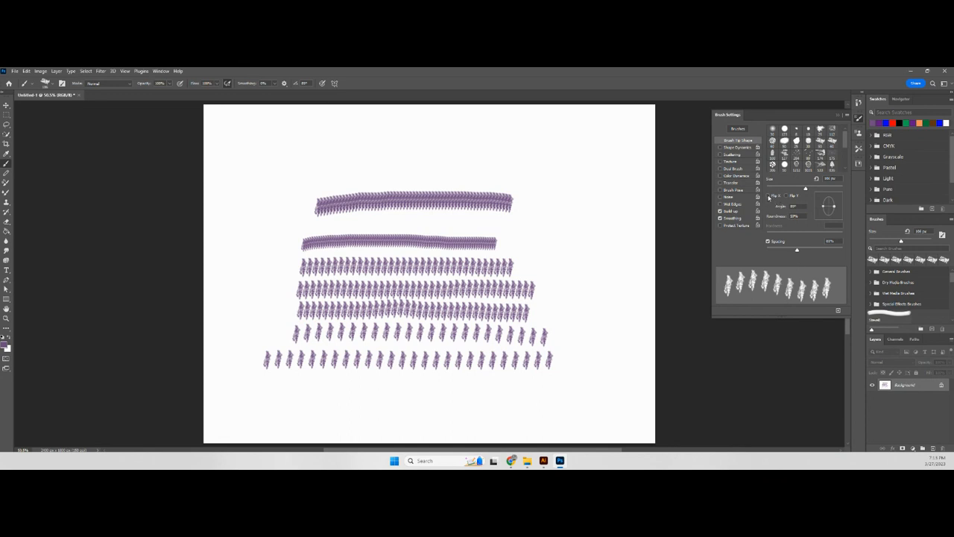
# Step: Try Flip X and Flip Y on the brush tip with a short stroke near the canvas's upper right, and turn both off
pyautogui.click(769, 196)
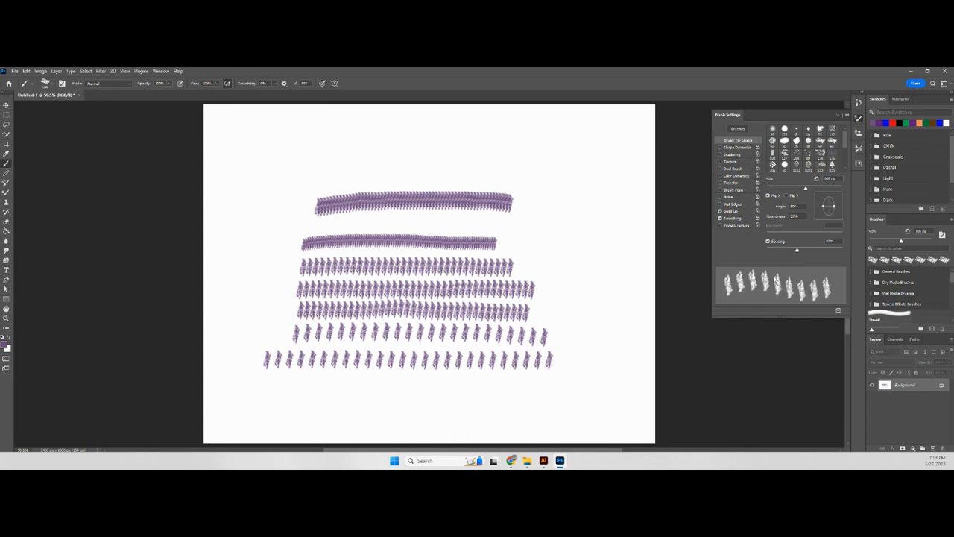
pyautogui.click(769, 196)
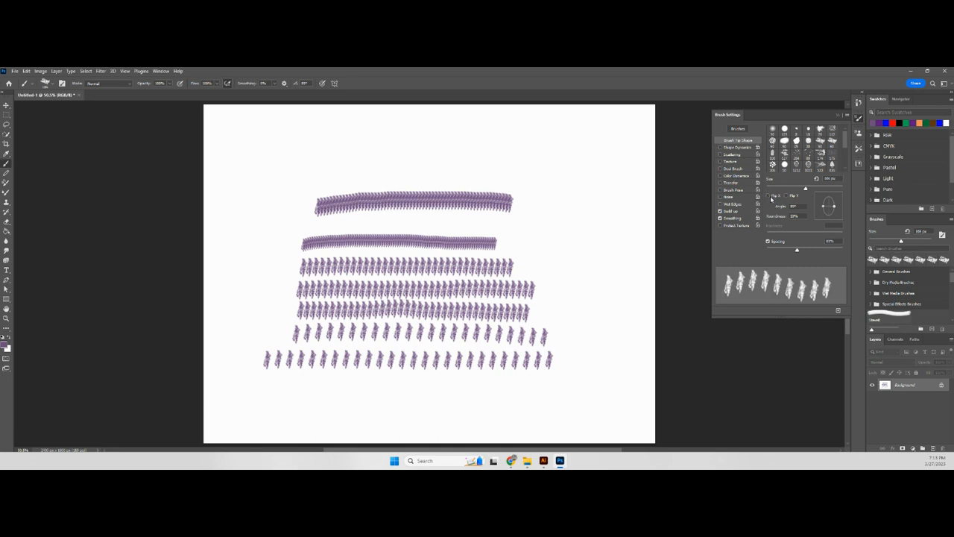
pyautogui.click(786, 196)
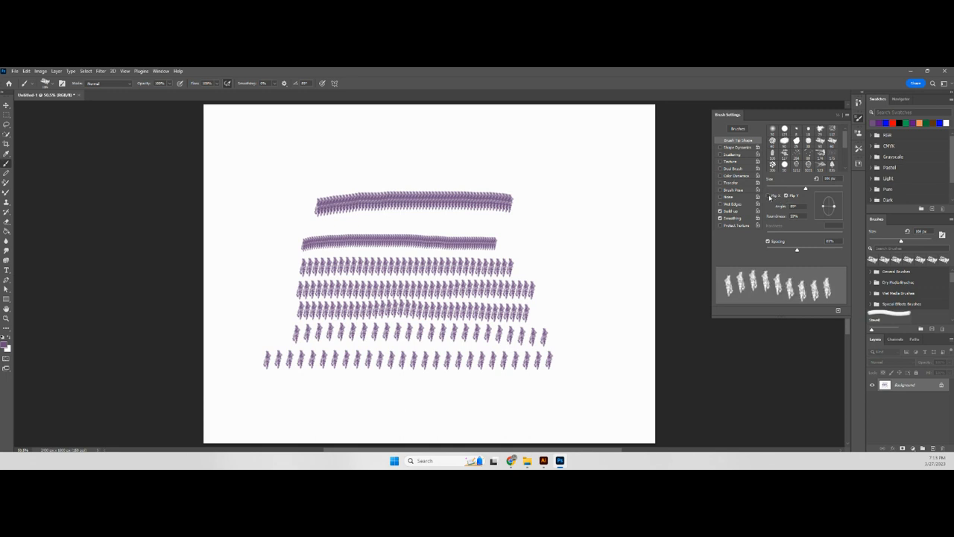
pyautogui.click(769, 196)
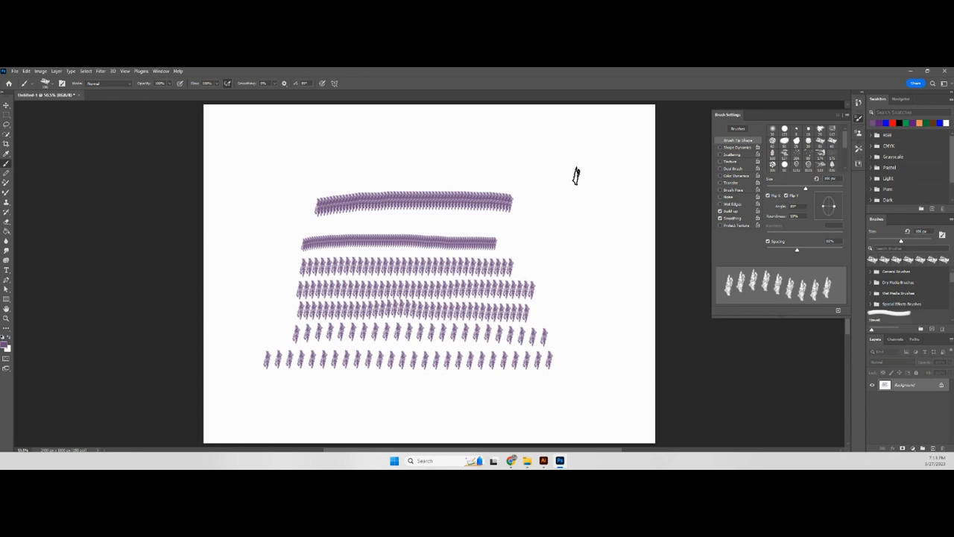
pyautogui.moveTo(497, 156); pyautogui.dragTo(613, 177)
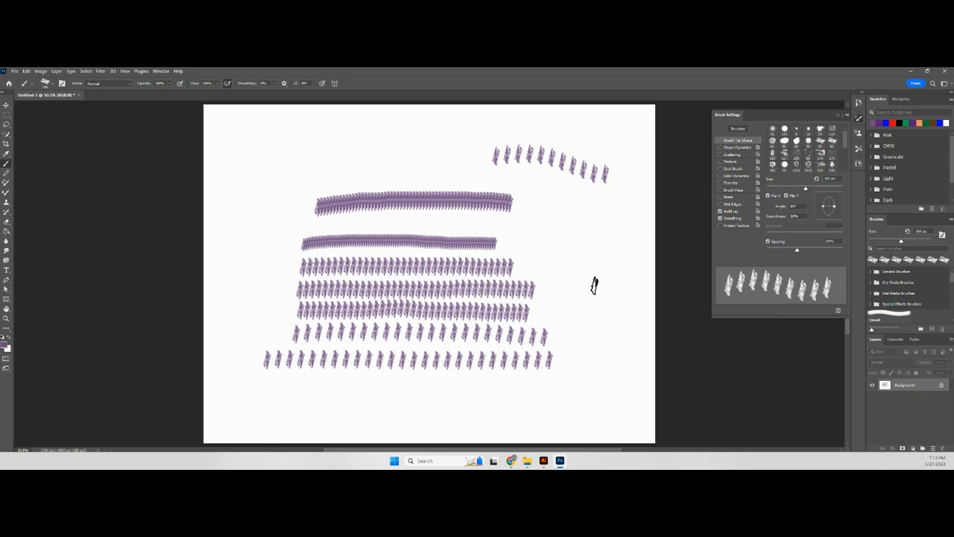
pyautogui.click(773, 197)
pyautogui.click(769, 196)
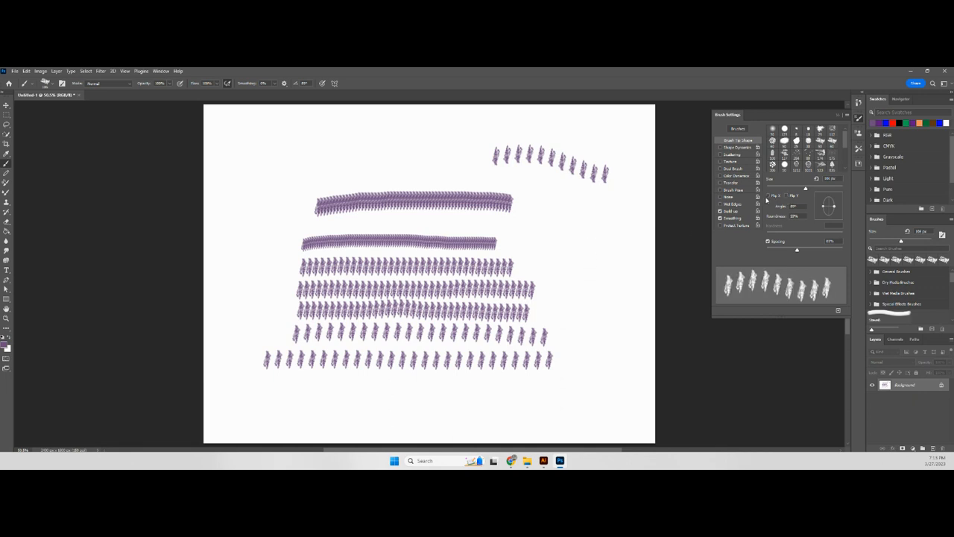
# Step: Undo all the painted rows and strokes until the canvas is blank
pyautogui.hotkey('ctrl', 'z')
pyautogui.hotkey('ctrl', 'z')
pyautogui.hotkey('ctrl', 'z')
pyautogui.hotkey('ctrl', 'z')
pyautogui.hotkey('ctrl', 'z')
pyautogui.hotkey('ctrl', 'z')
pyautogui.hotkey('ctrl', 'z')
pyautogui.hotkey('ctrl', 'z')
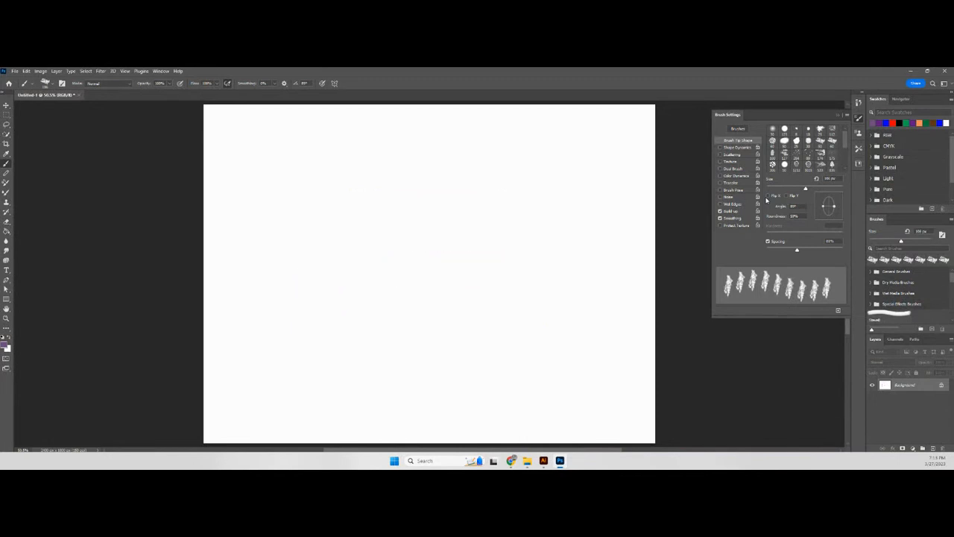
# Step: Enlarge the brush to 400 px and stamp one unflipped mark in the canvas's upper left area
pyautogui.moveTo(805, 187); pyautogui.dragTo(818, 188)
pyautogui.press(']')
pyautogui.press(']')
pyautogui.press(']')
pyautogui.press(']')
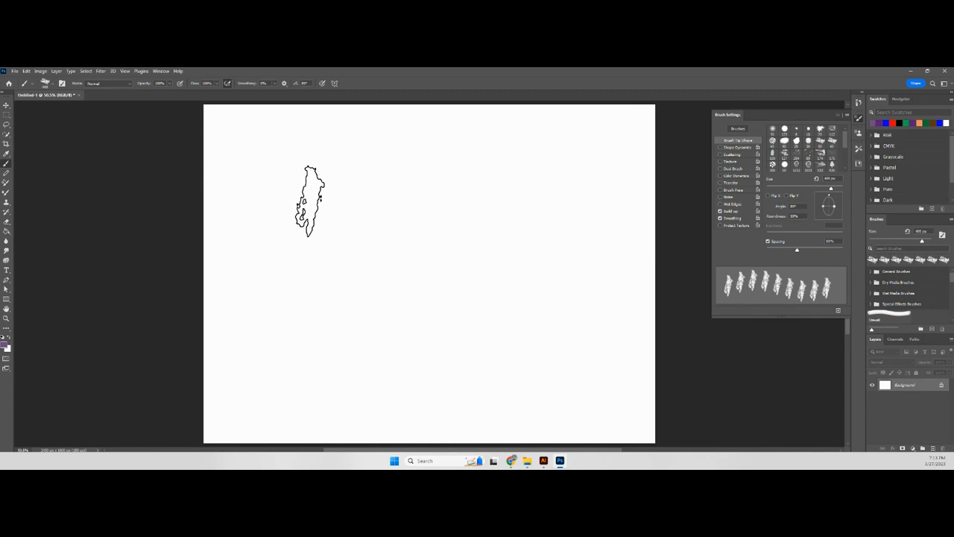
pyautogui.click(302, 198)
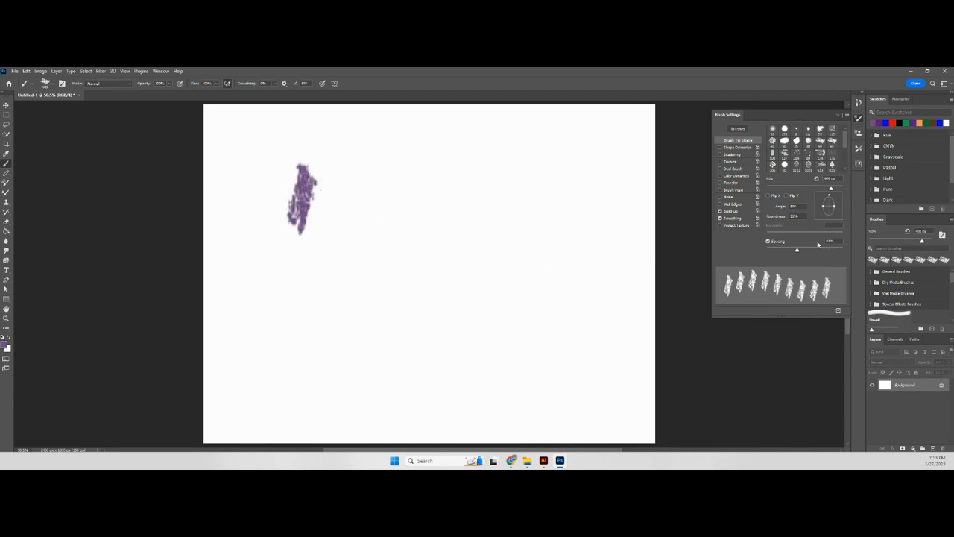
# Step: Stamp a second mark beside the first with only Flip X enabled and a third with only Flip Y enabled
pyautogui.click(769, 196)
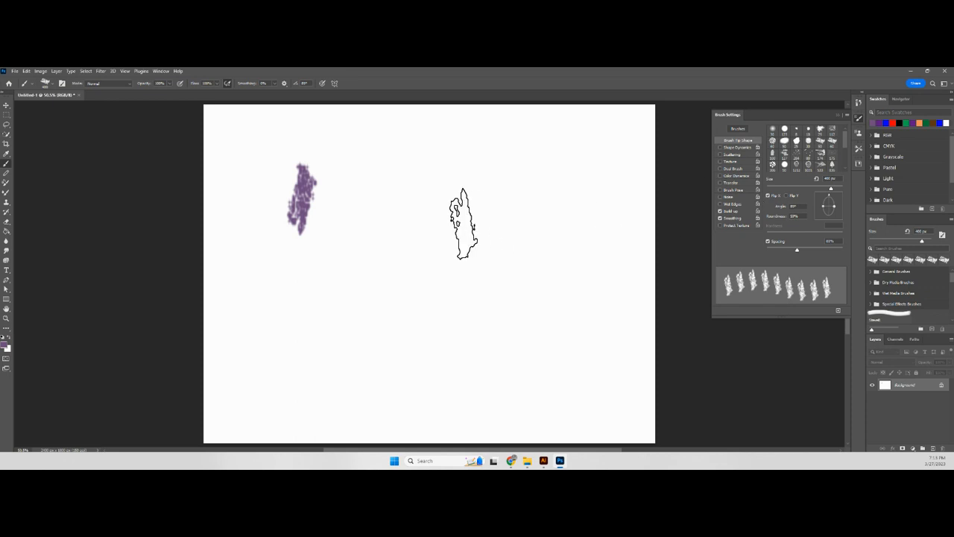
pyautogui.click(338, 198)
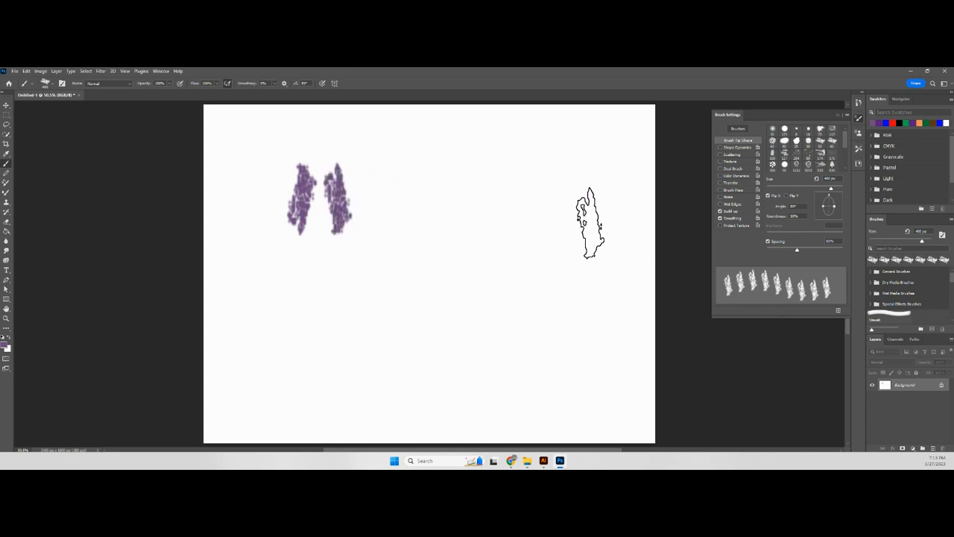
pyautogui.click(769, 196)
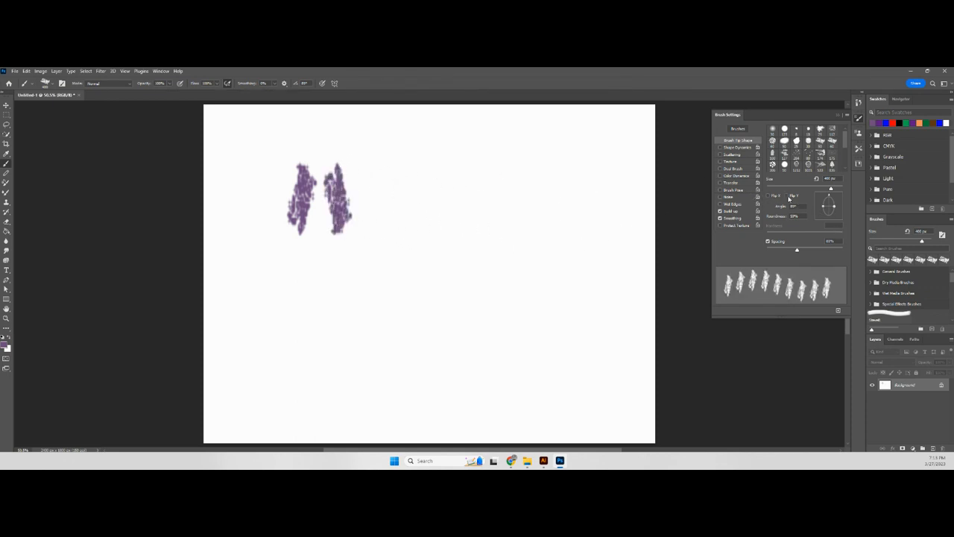
pyautogui.click(787, 196)
pyautogui.click(369, 198)
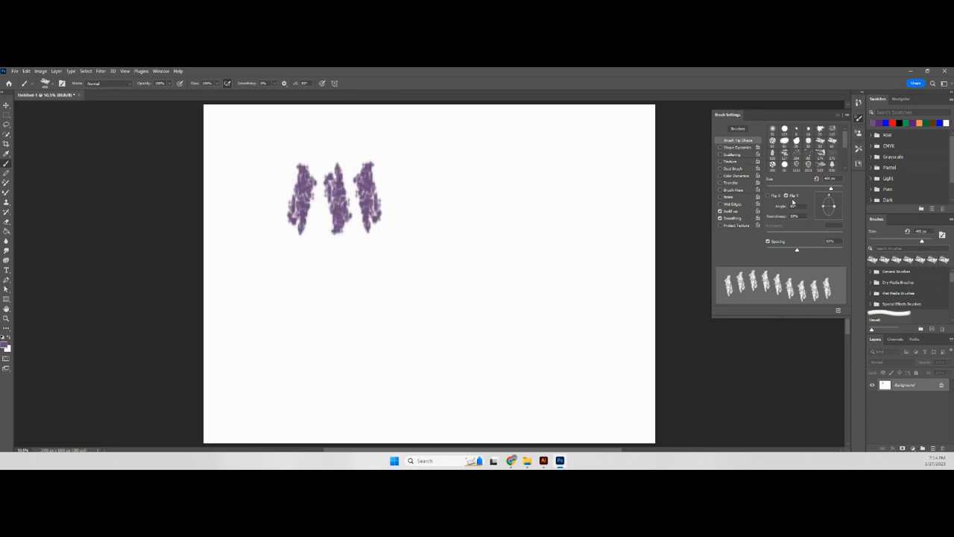
# Step: Stamp a fourth mark in the row with both Flip X and Flip Y enabled, and turn both flips off
pyautogui.click(767, 196)
pyautogui.click(403, 199)
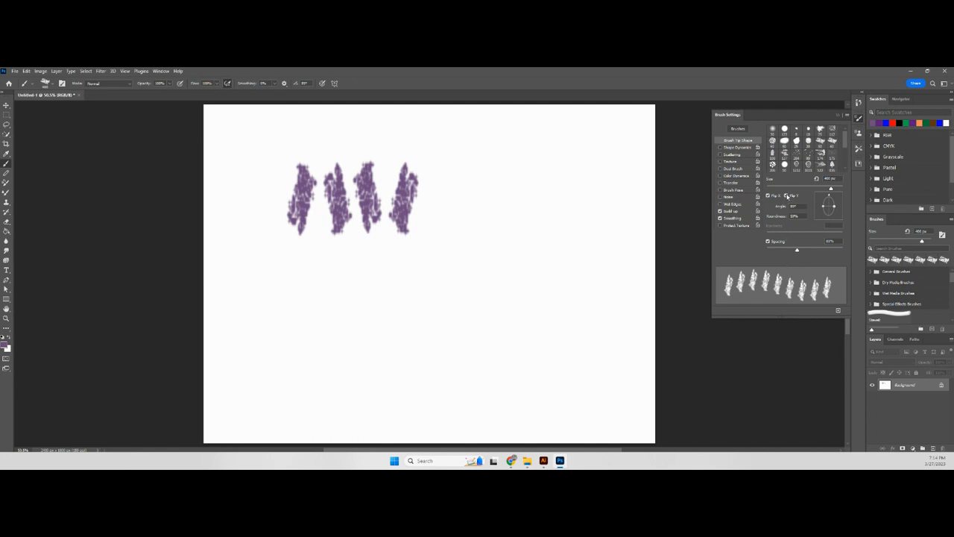
pyautogui.click(768, 196)
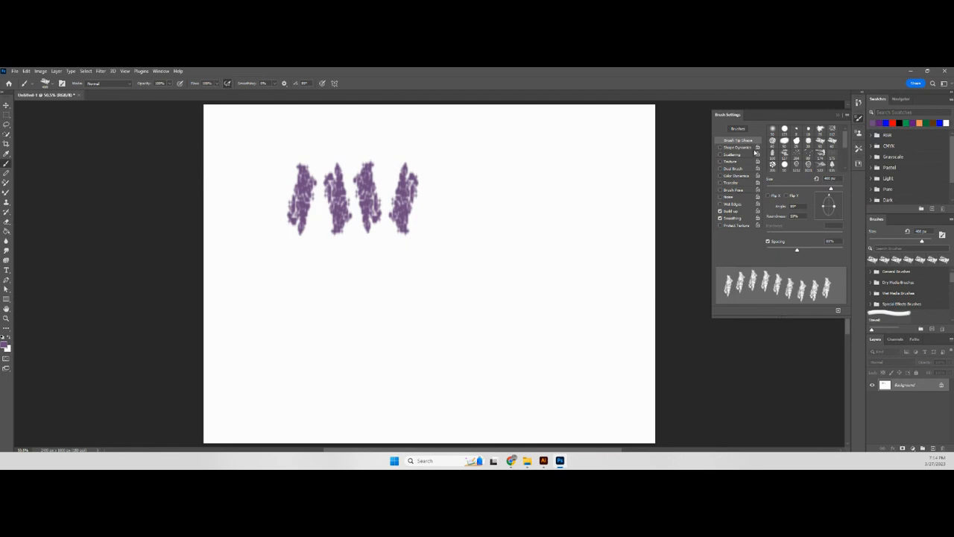